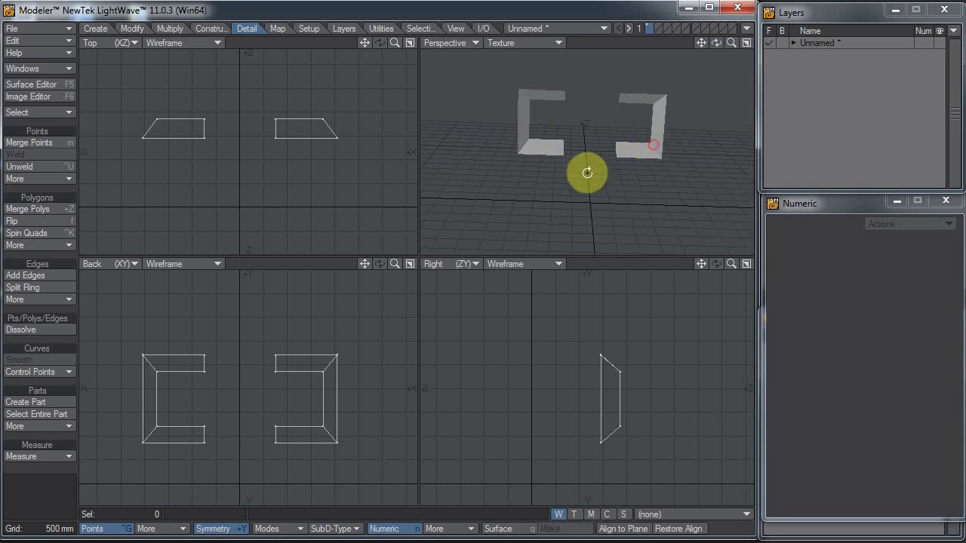
Switch to the Drag tool with Ctrl-T, test-drag the inner bottom points, then undo the drag.
alt+drag(587, 170, 524, 220)
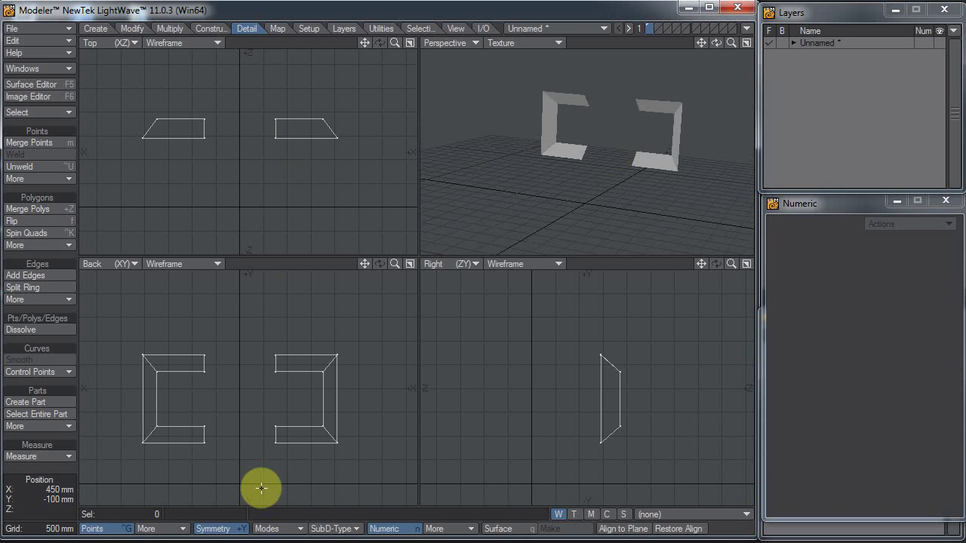
key(ctrl+t)
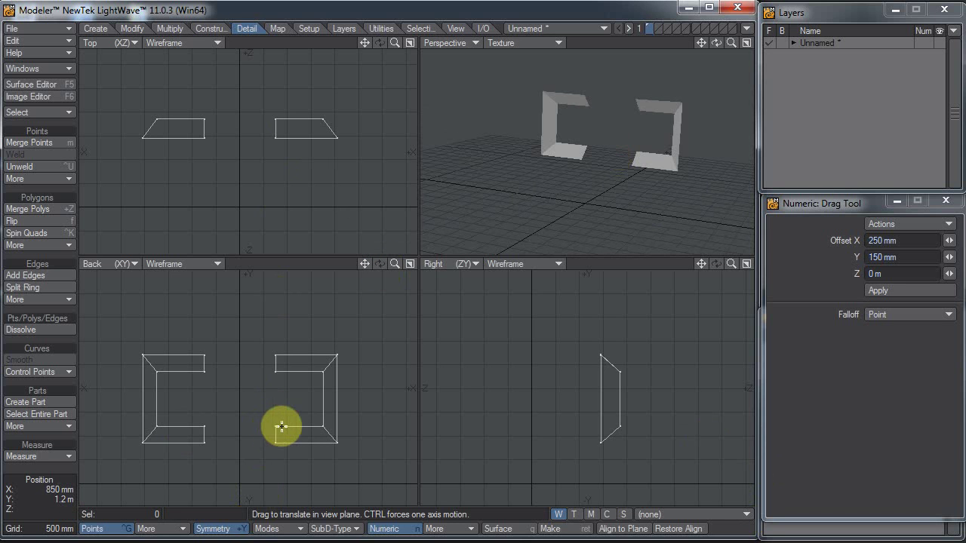
drag(275, 426, 371, 254)
key(ctrl+z)
Try Weld and Weld Points to Average on the four selected points, undoing each.
mouse_move(280, 428)
mouse_down()
mouse_move(274, 446)
mouse_move(279, 405)
mouse_up()
key(space)
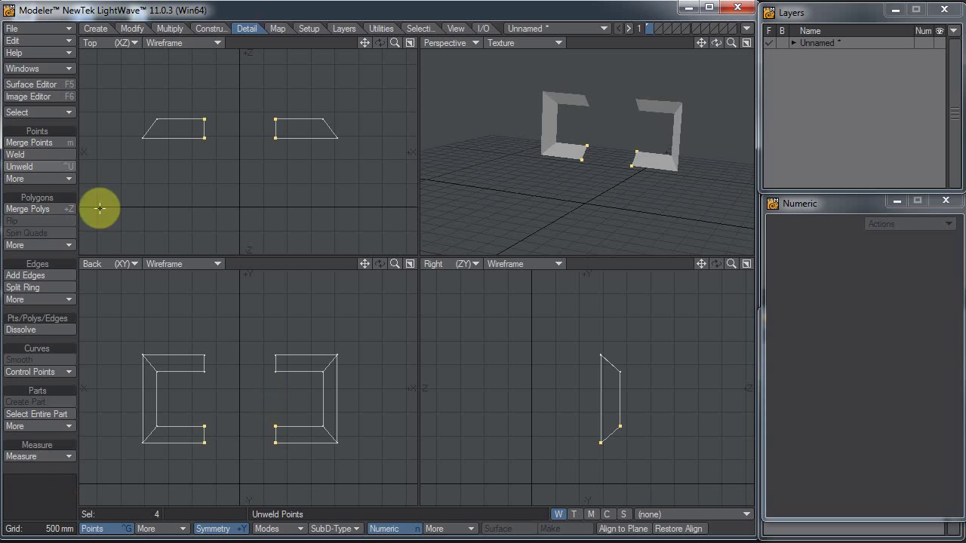
click(44, 154)
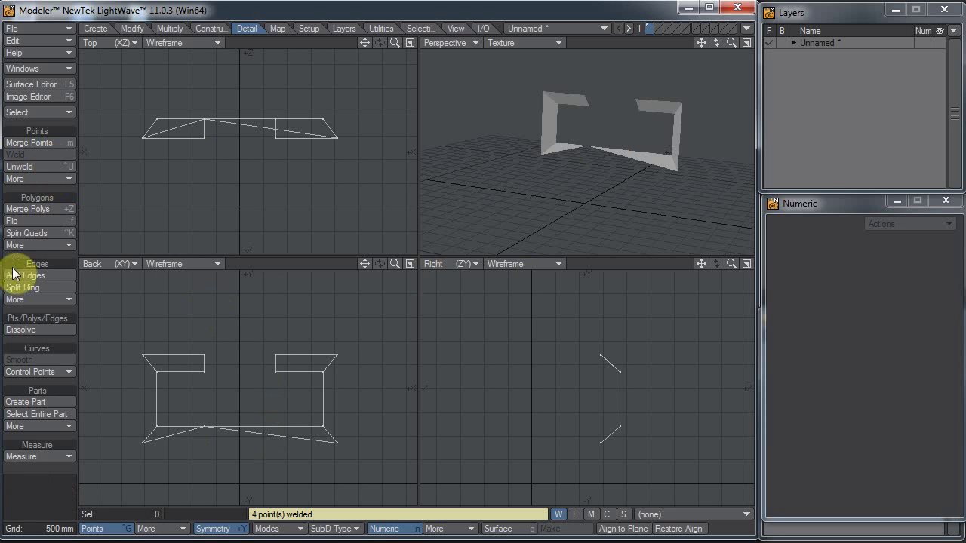
key(u)
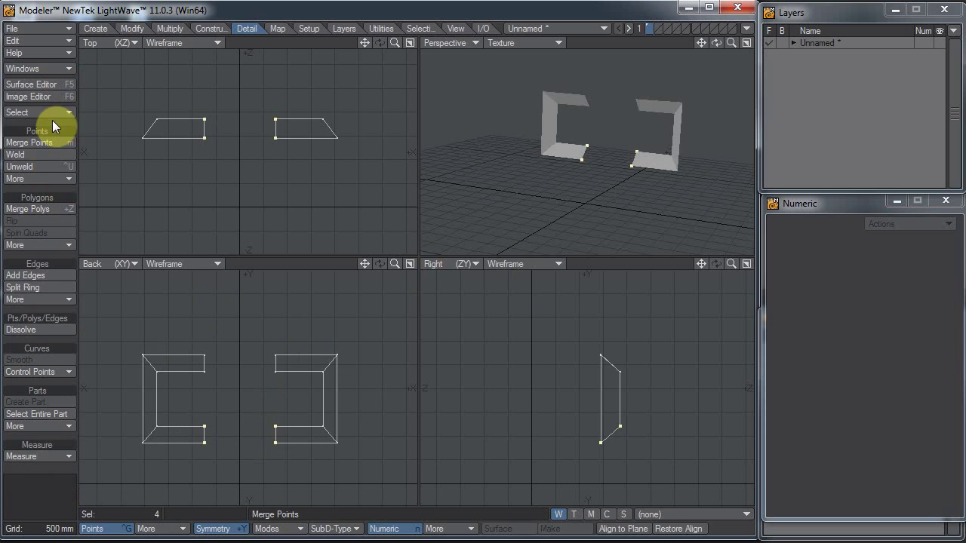
click(47, 180)
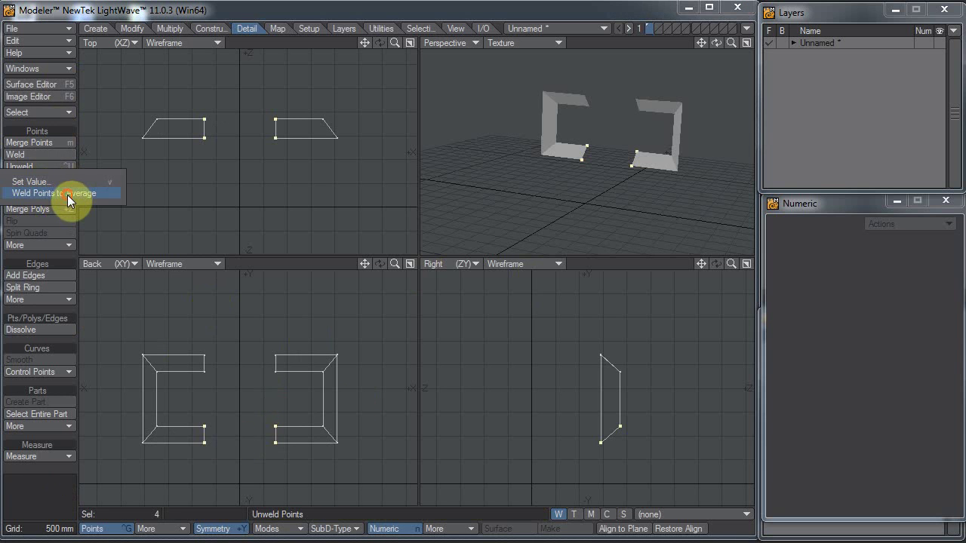
click(67, 195)
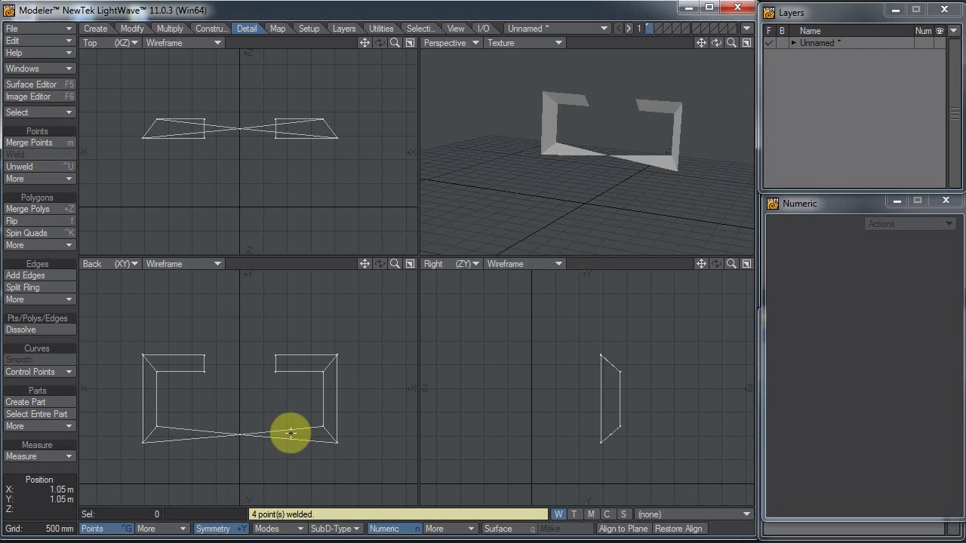
key(u)
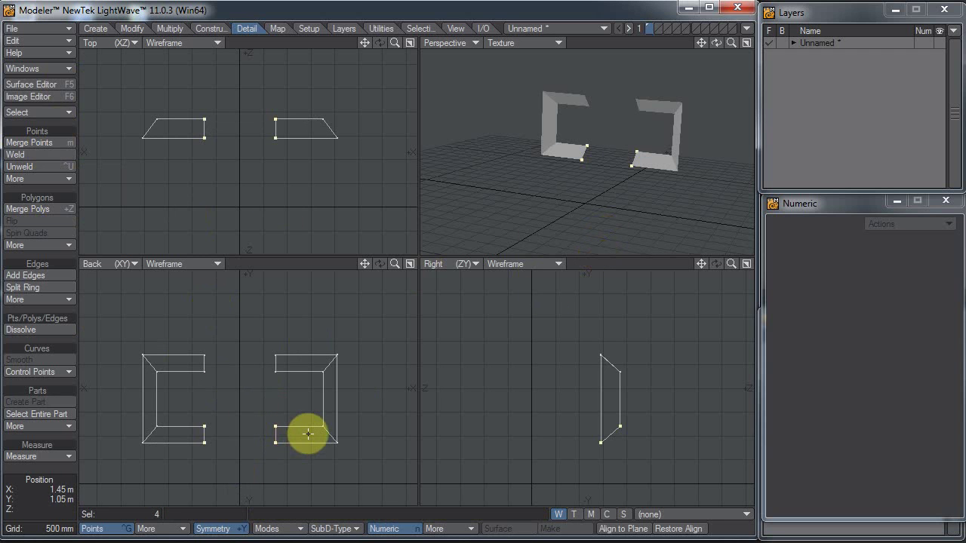
Turn Symmetry off and weld each bracket's two lower inner points separately with Ctrl-J.
key(shift+y)
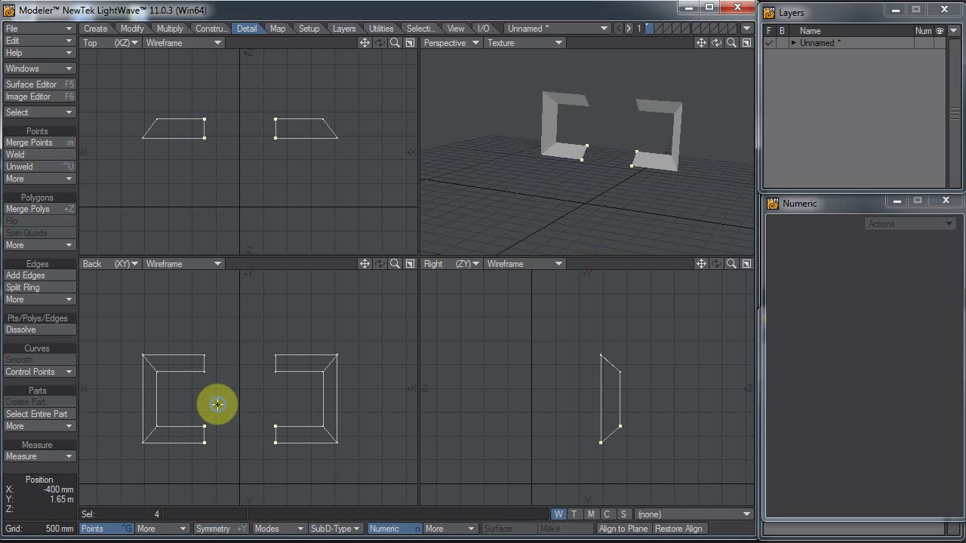
mouse_move(218, 404)
right_down()
mouse_move(189, 450)
mouse_move(253, 442)
right_up()
key(ctrl+j)
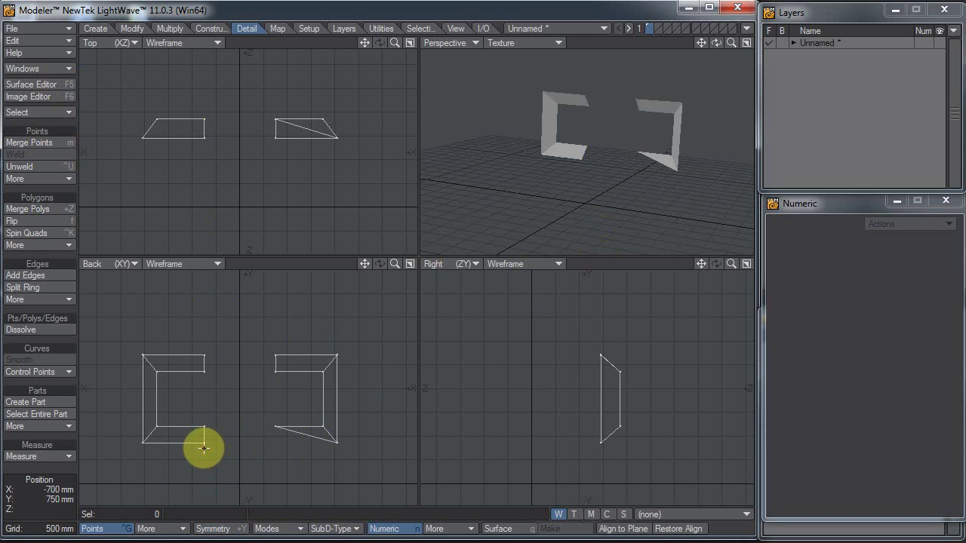
drag(204, 448, 200, 422)
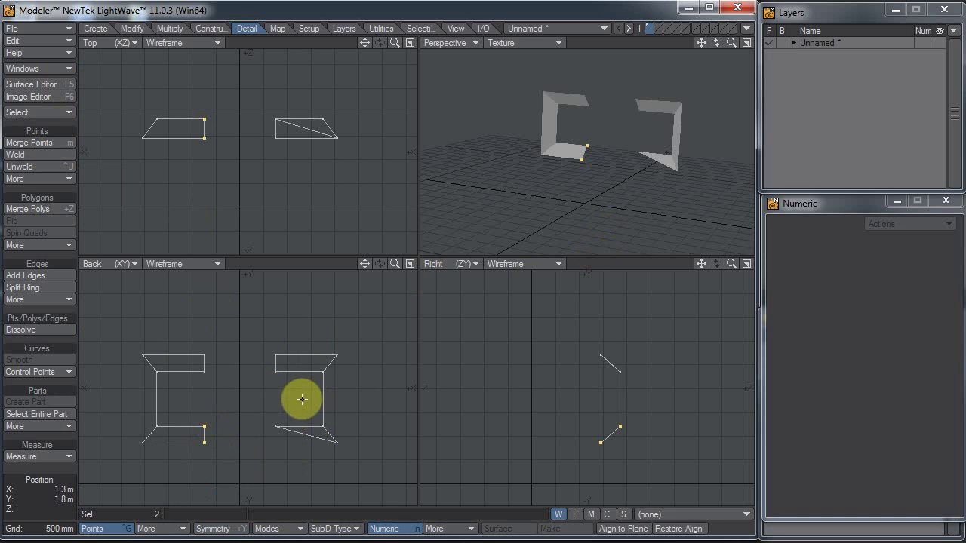
key(ctrl+j)
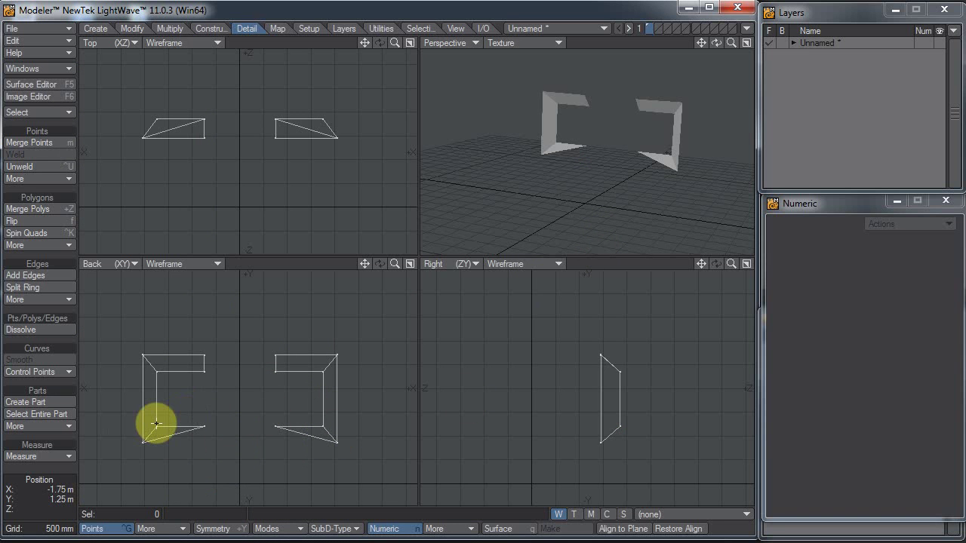
Undo both welds, turn Symmetry back on, and select the lower inner corner points.
key(u)
key(u)
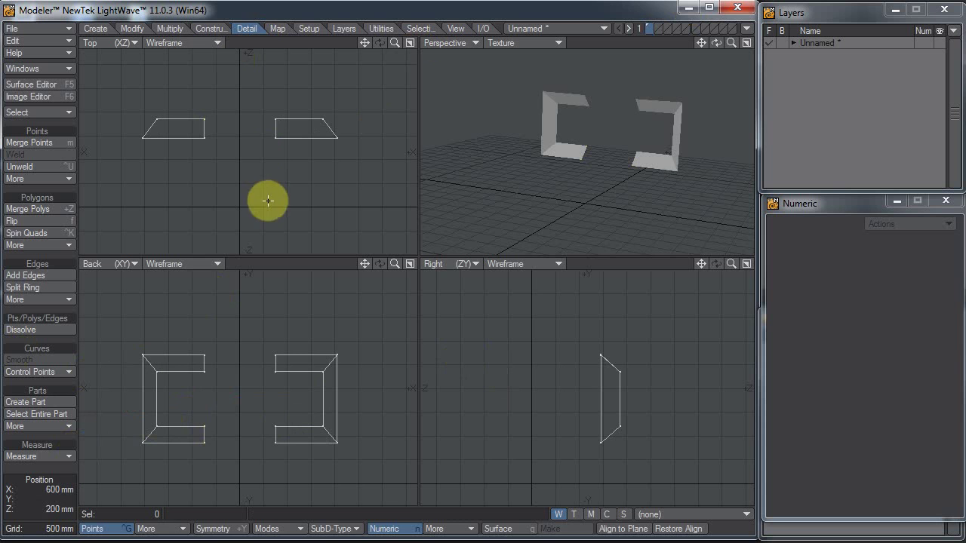
key(shift+y)
click(277, 443)
click(275, 427)
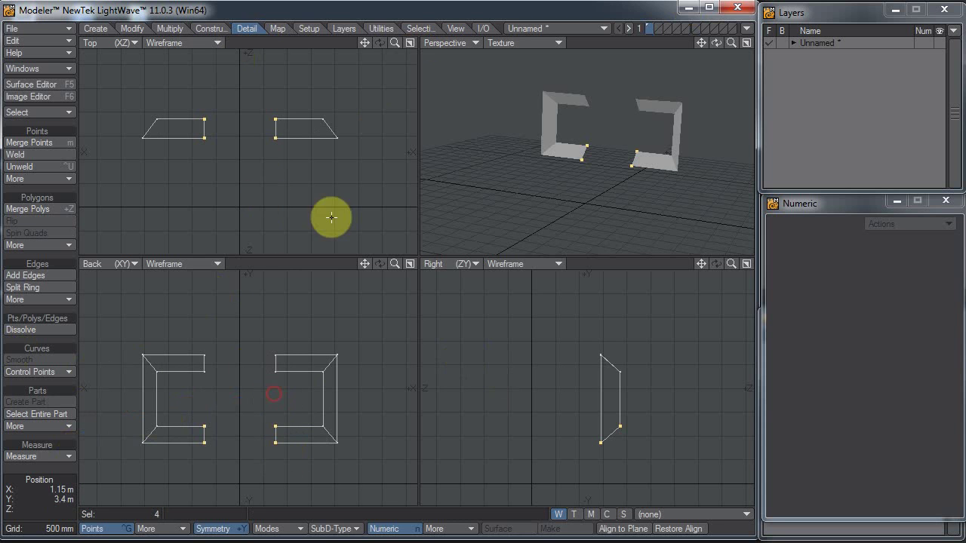
Run Weld 2.0 from Utilities > Additional on the selected points.
click(381, 28)
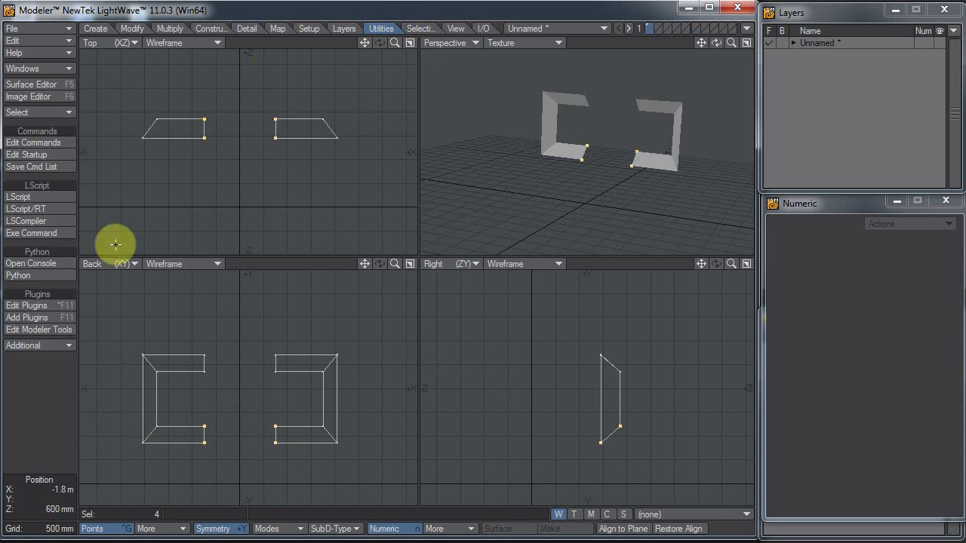
click(44, 344)
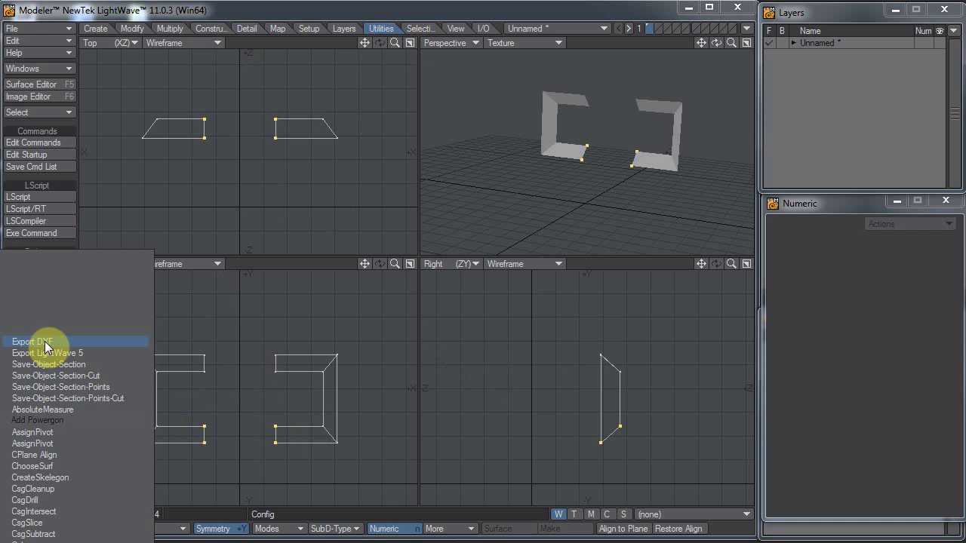
scroll(45, 490, down, 5)
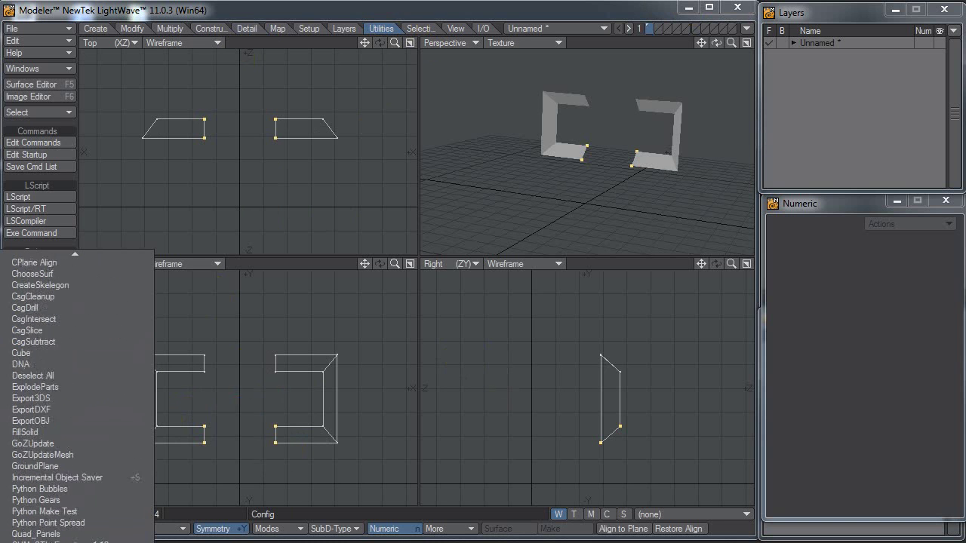
scroll(76, 399, down, 1)
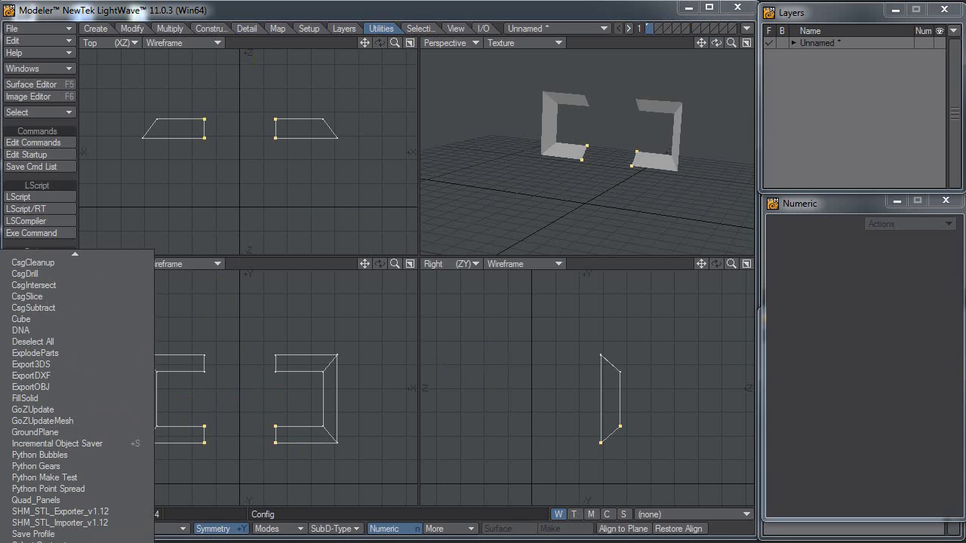
click(25, 397)
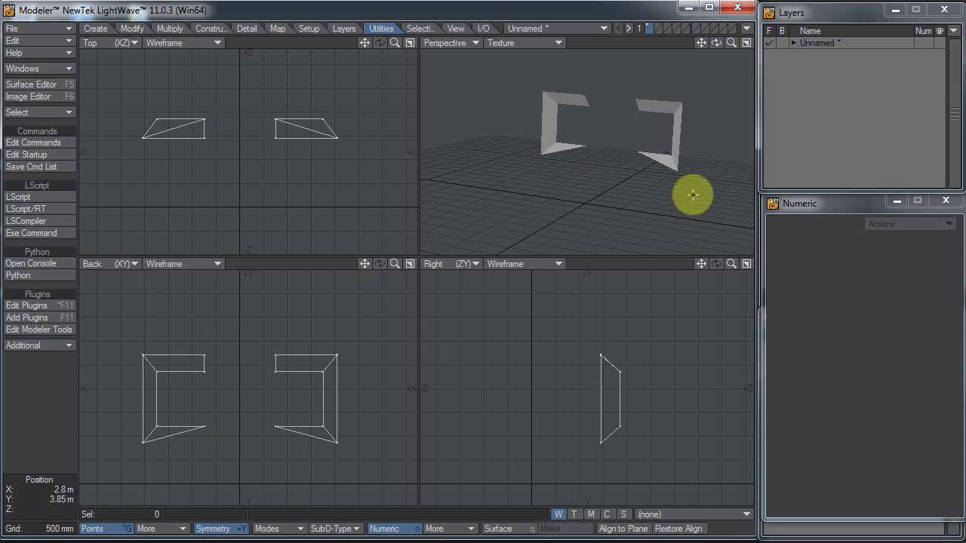
Apply Weld Average 2.0 to both brackets' top open-end points, undo it, and deselect.
click(38, 345)
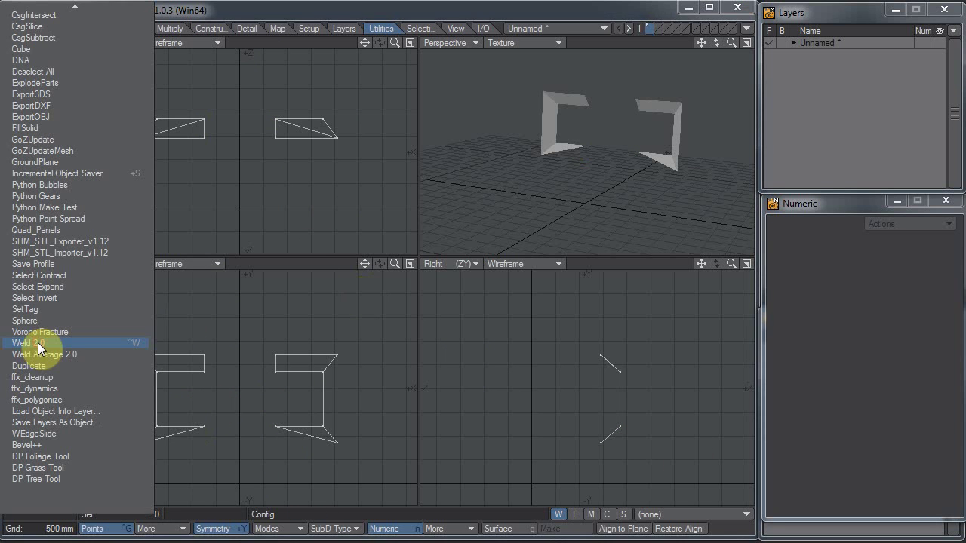
mouse_move(288, 334)
mouse_down()
mouse_move(273, 362)
mouse_move(232, 375)
mouse_up()
click(41, 345)
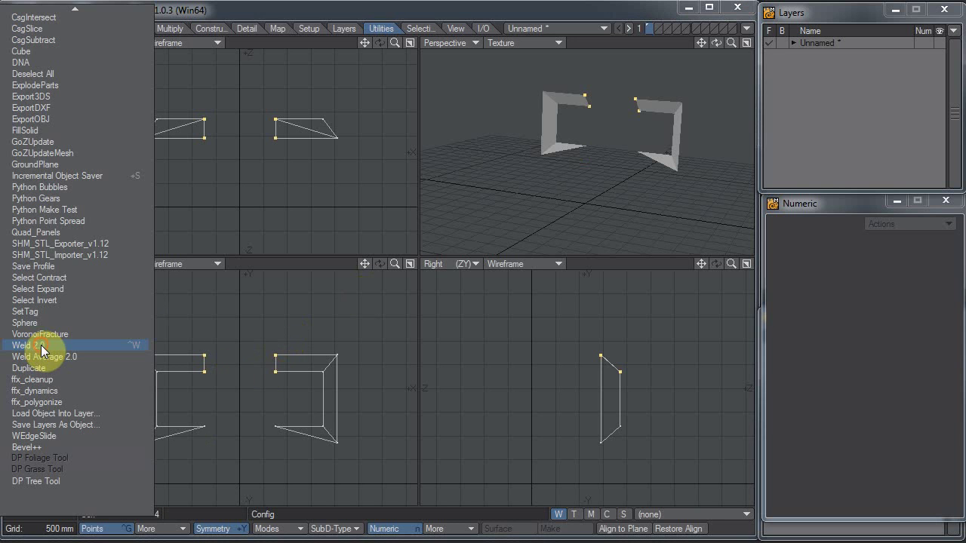
click(44, 358)
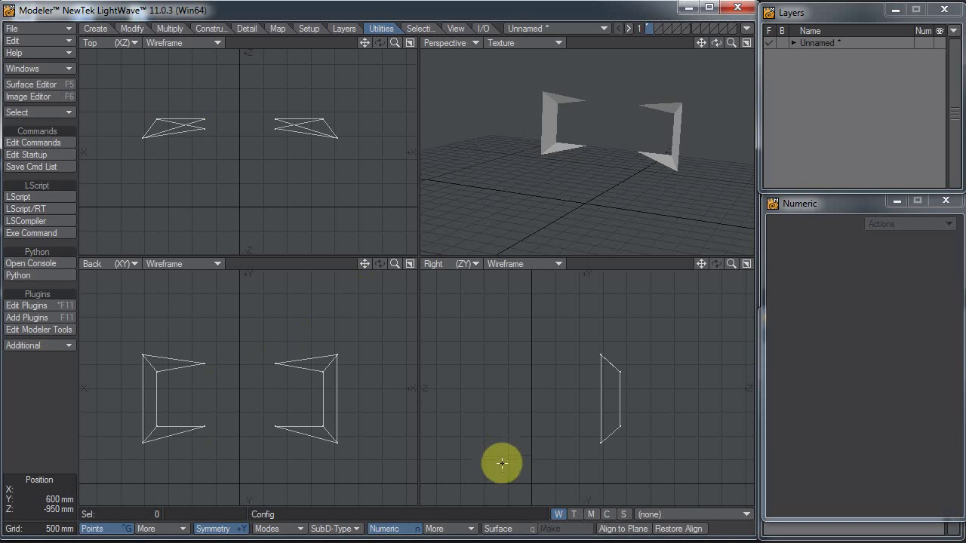
key(u)
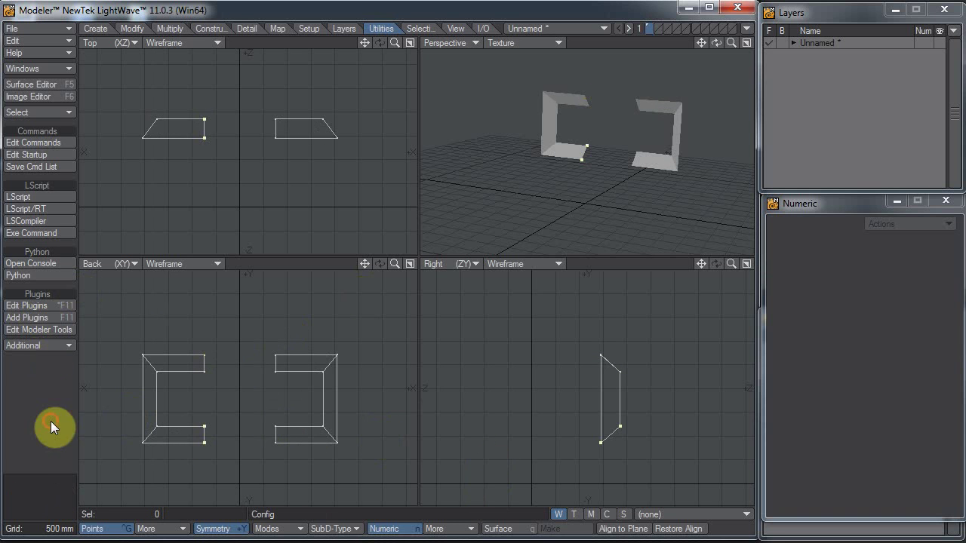
click(129, 355)
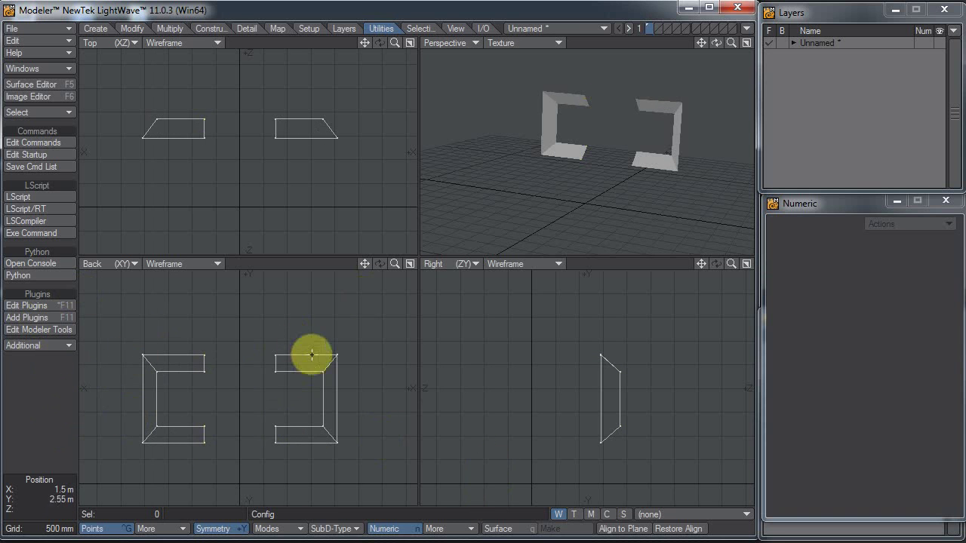
Check the Windows list, then bring up the Edit menu.
click(46, 70)
click(96, 28)
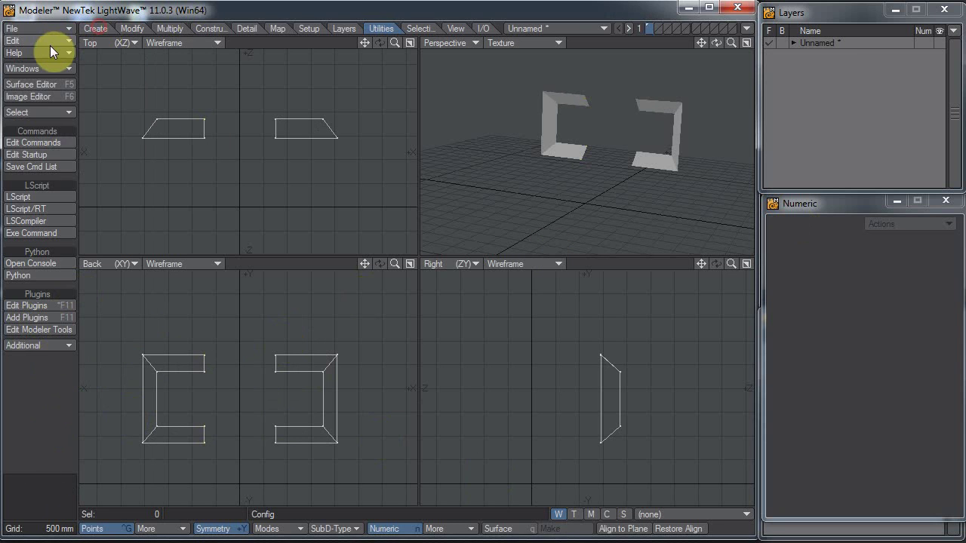
click(50, 41)
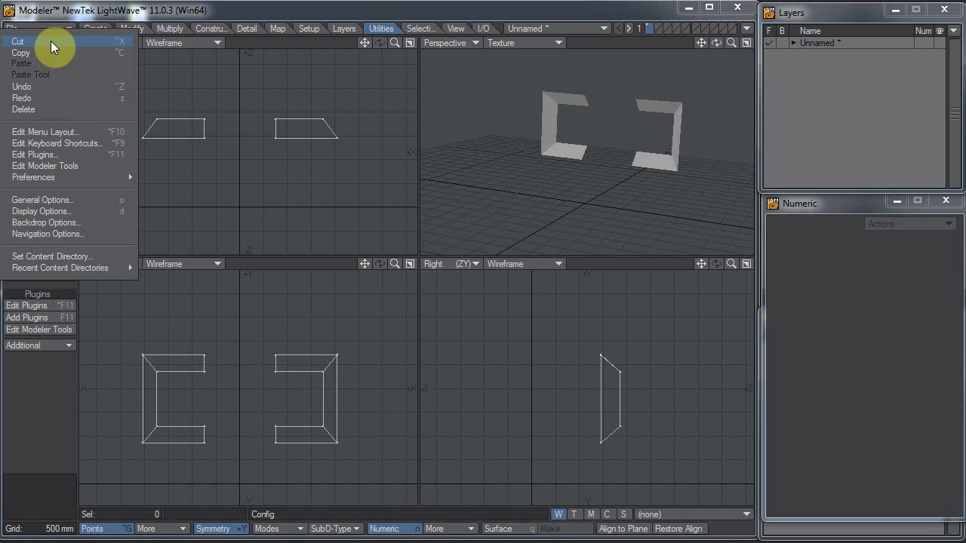
Open Configure Menus and enlarge and reposition the dialog.
click(84, 132)
drag(435, 213, 339, 98)
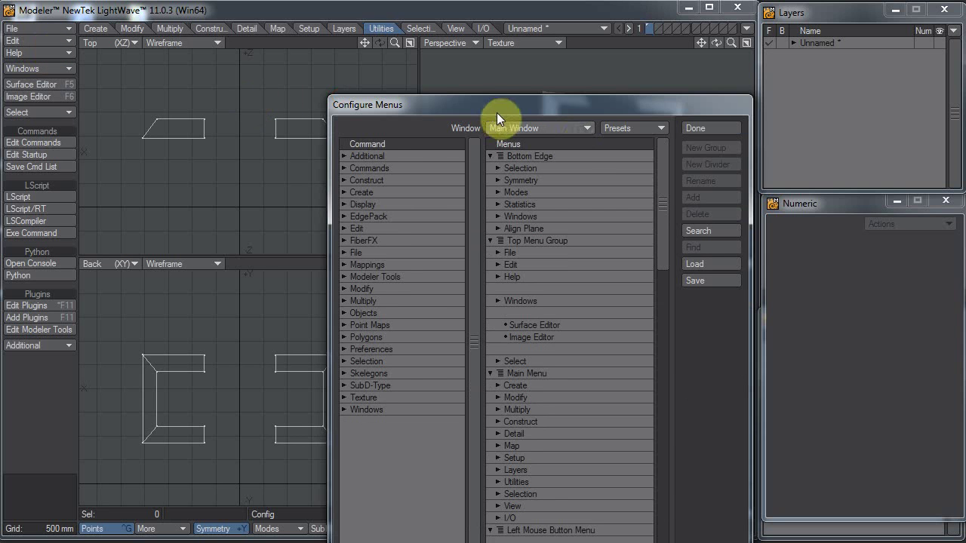
drag(489, 110, 364, 69)
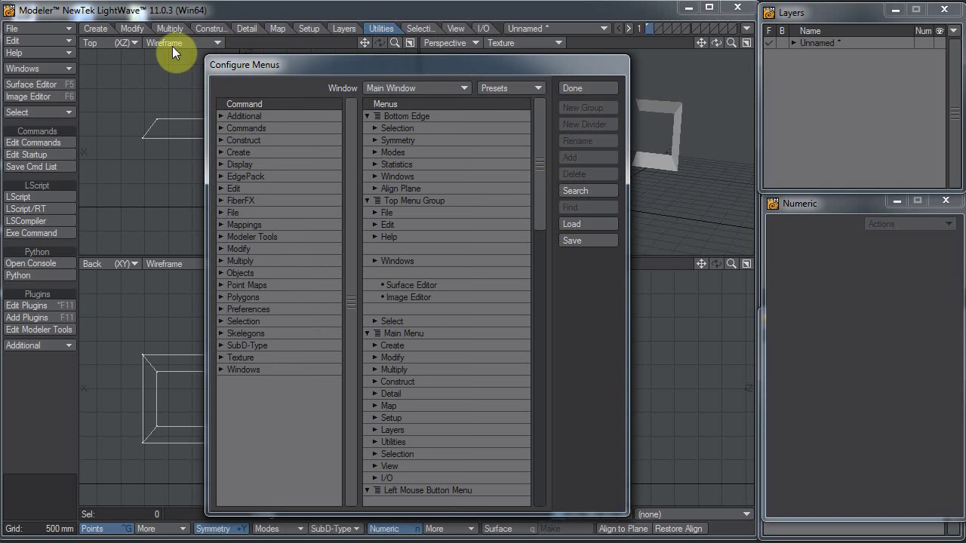
drag(538, 188, 559, 255)
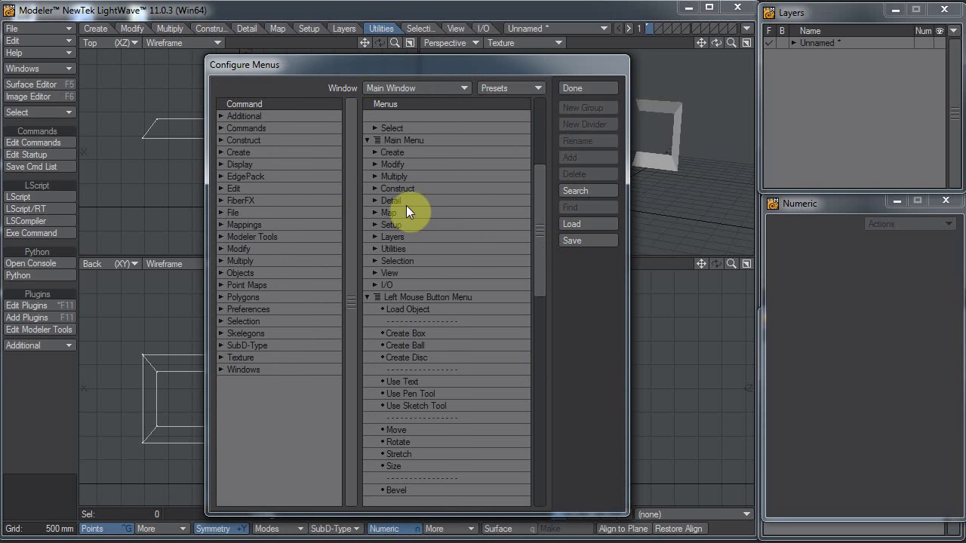
Expand Detail and its Polygons, Edges, Curves and Pts/Polys/Edges groups.
click(374, 201)
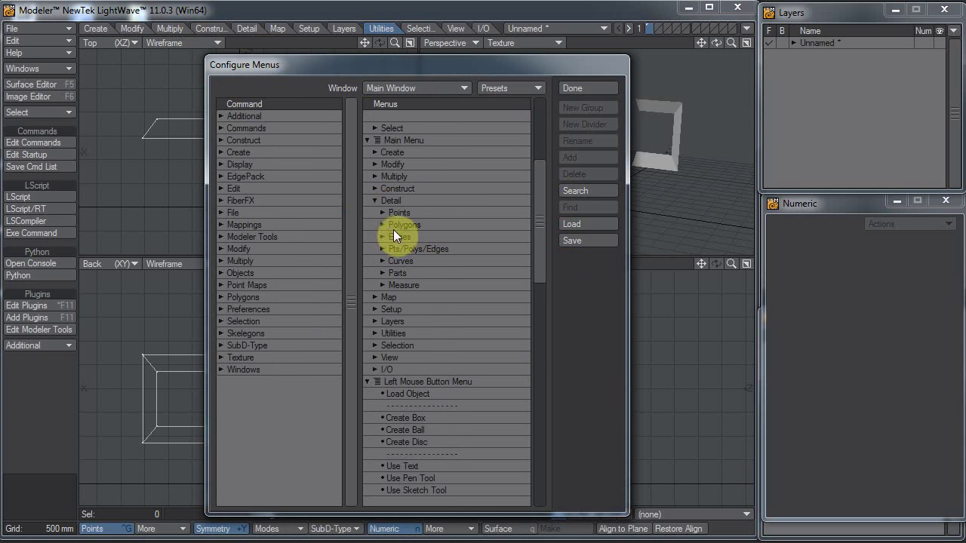
click(383, 225)
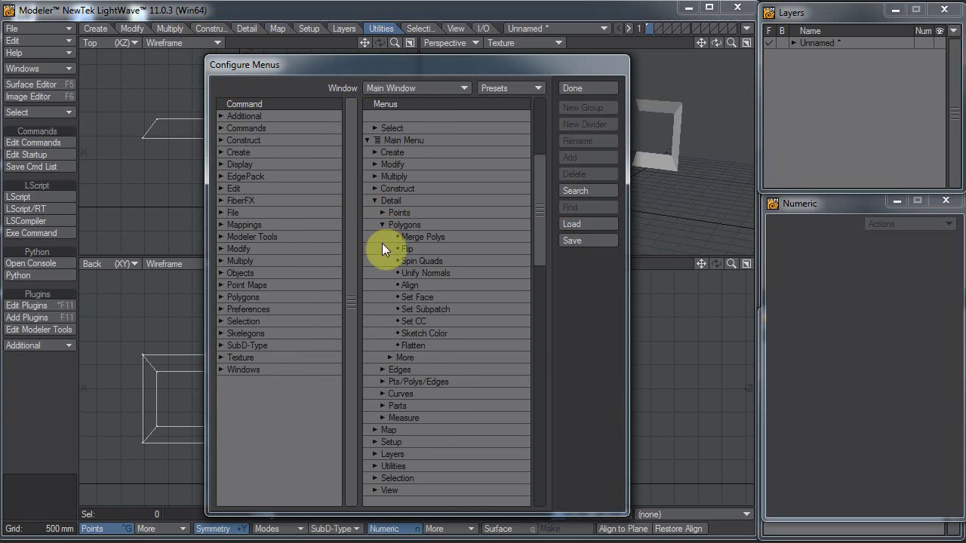
click(377, 369)
drag(539, 224, 537, 162)
click(382, 354)
click(382, 343)
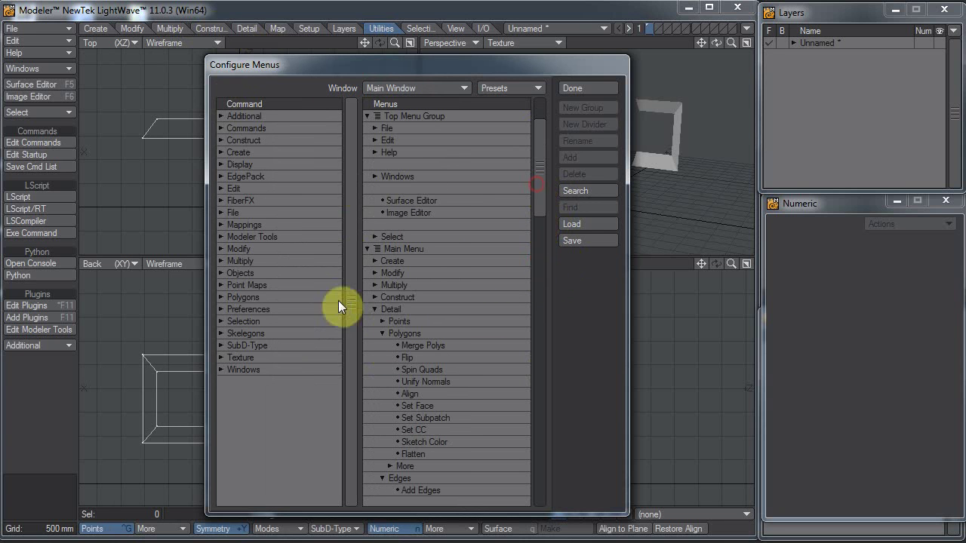
Inspect Construct > Reduce, then expand and select the Detail > Points group.
click(376, 297)
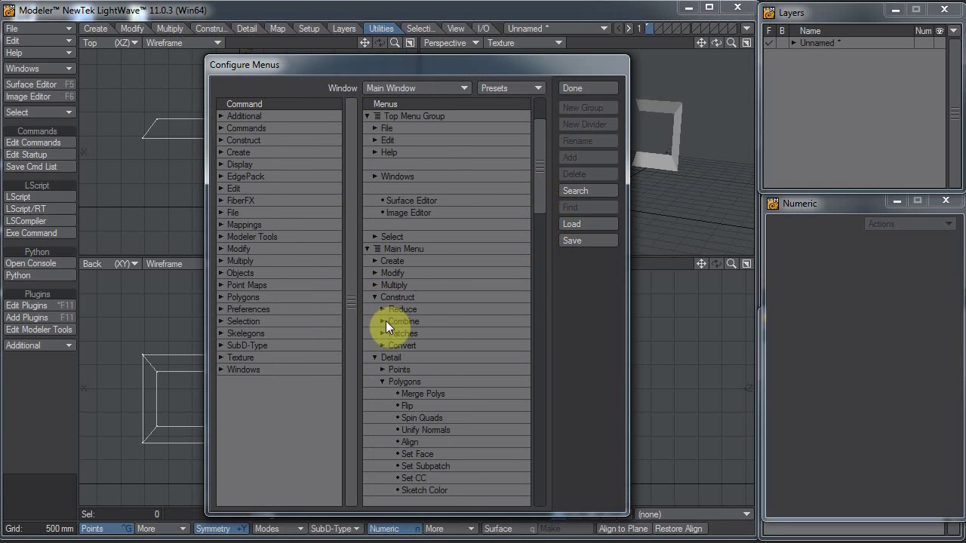
click(382, 309)
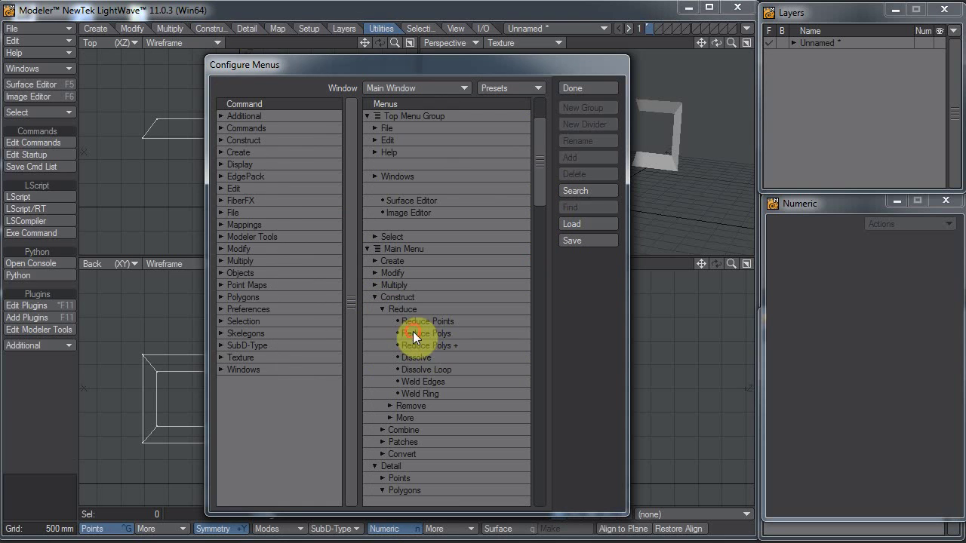
click(413, 333)
drag(540, 167, 539, 219)
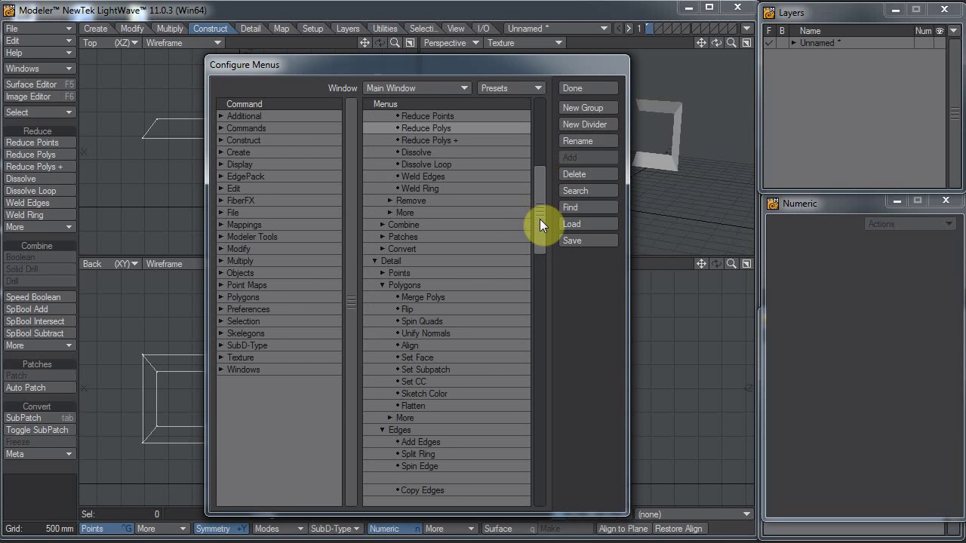
click(381, 273)
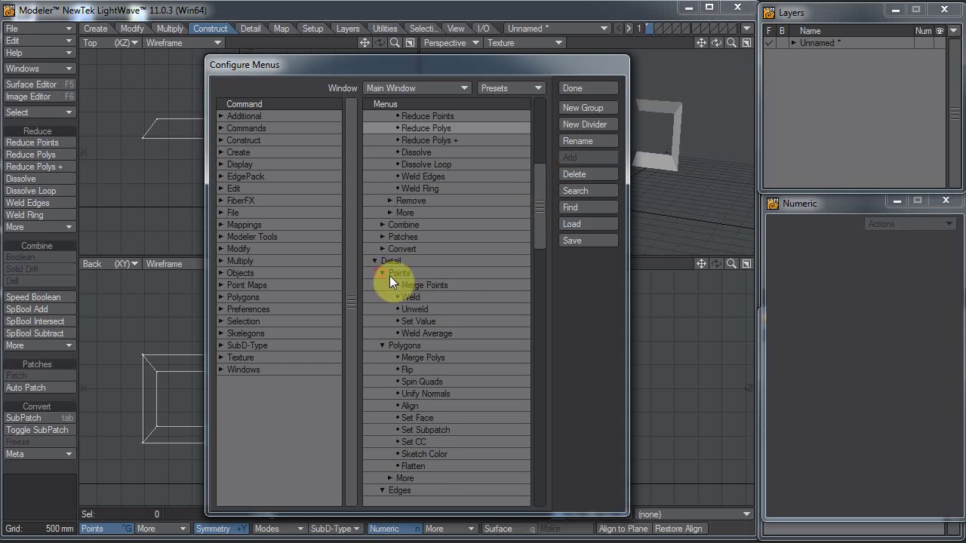
click(405, 273)
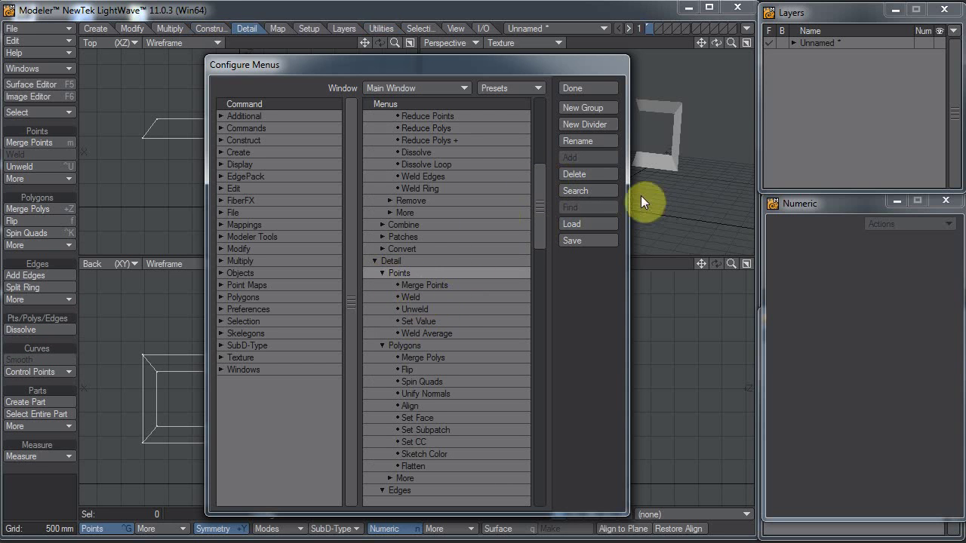
Search commands for 'weld' and add Weld 2.0 and Weld Average 2.0 to Detail > Points.
click(596, 194)
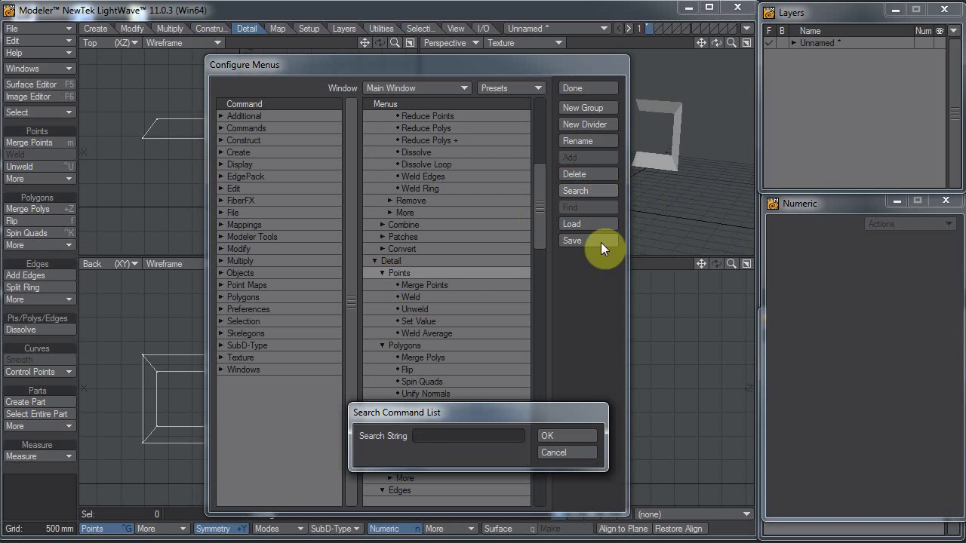
text(weld)
click(564, 436)
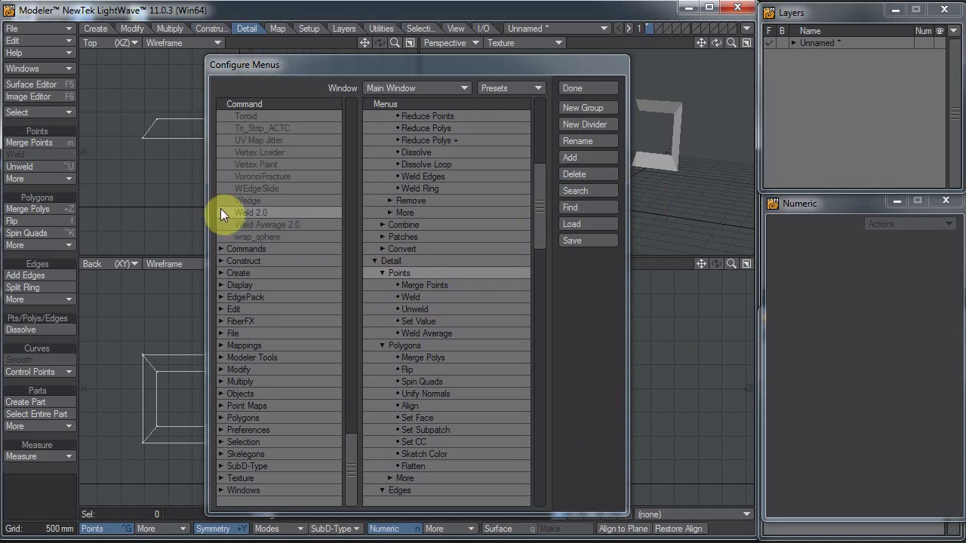
click(578, 163)
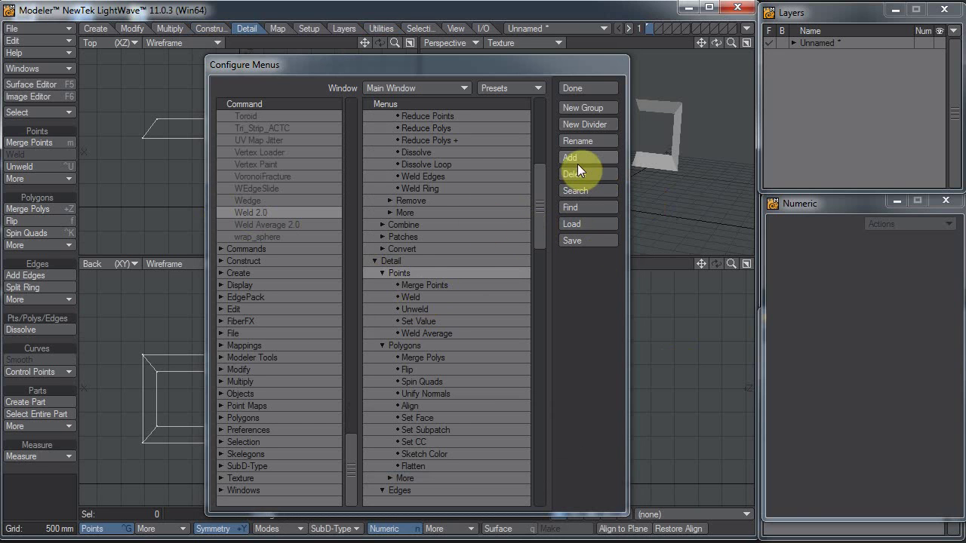
click(298, 227)
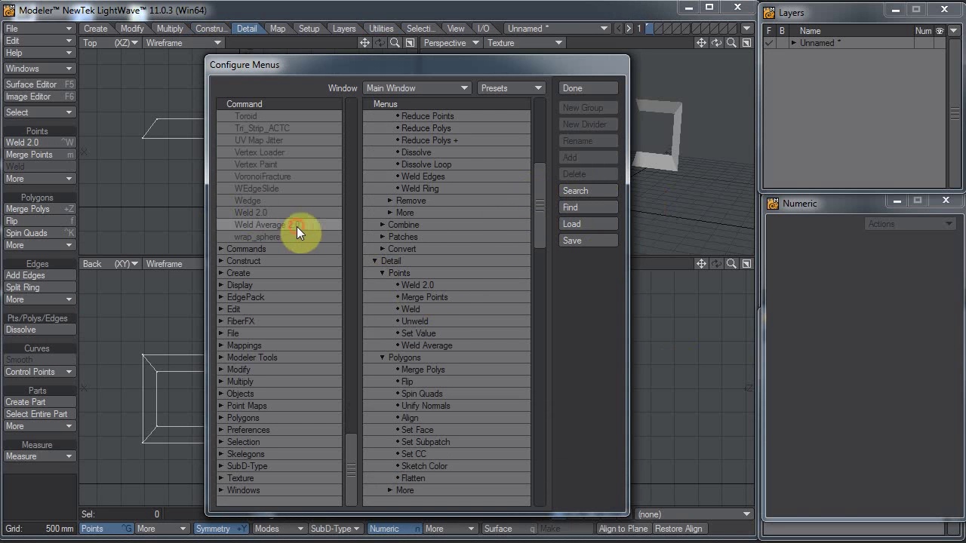
click(404, 277)
click(578, 157)
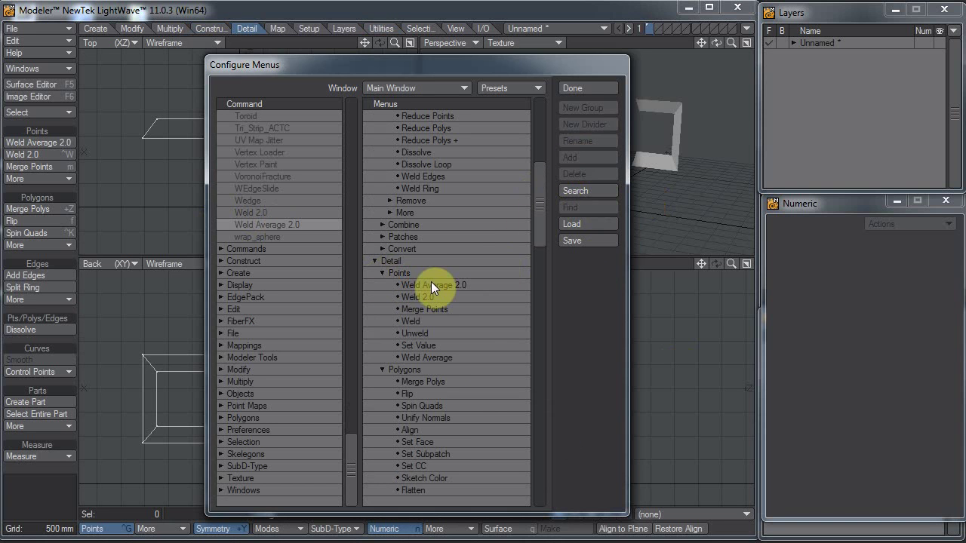
Move the new entries below the old Weld and delete the old Weld and Weld Average.
drag(430, 284, 435, 324)
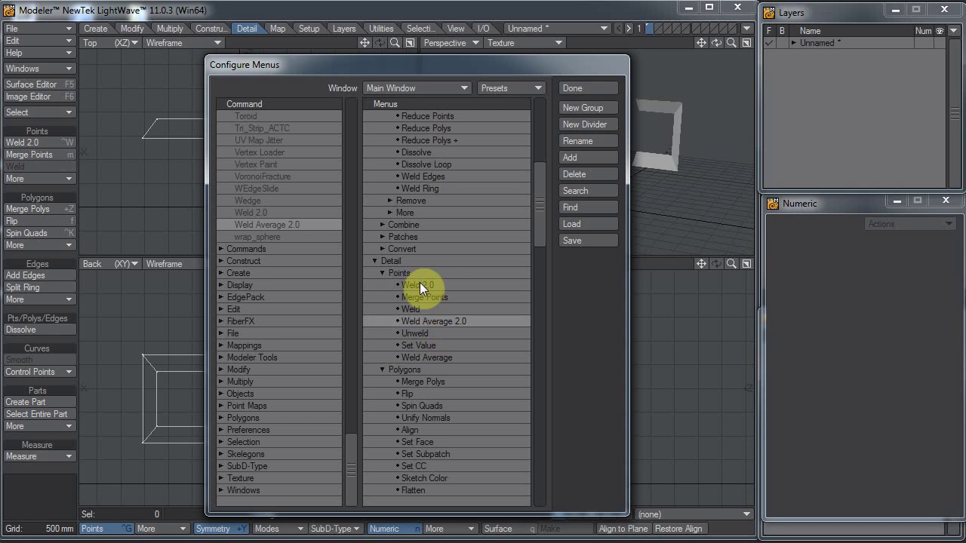
drag(420, 282, 417, 311)
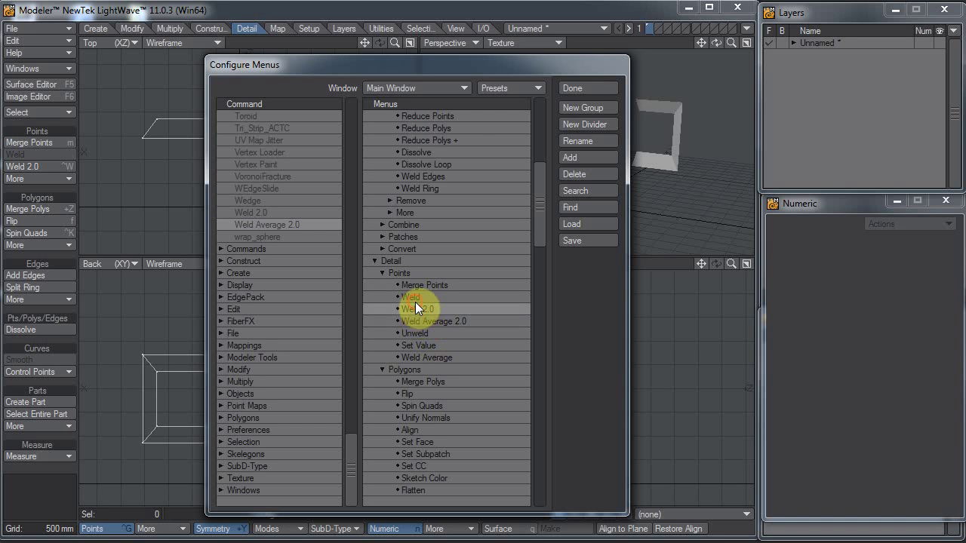
click(415, 298)
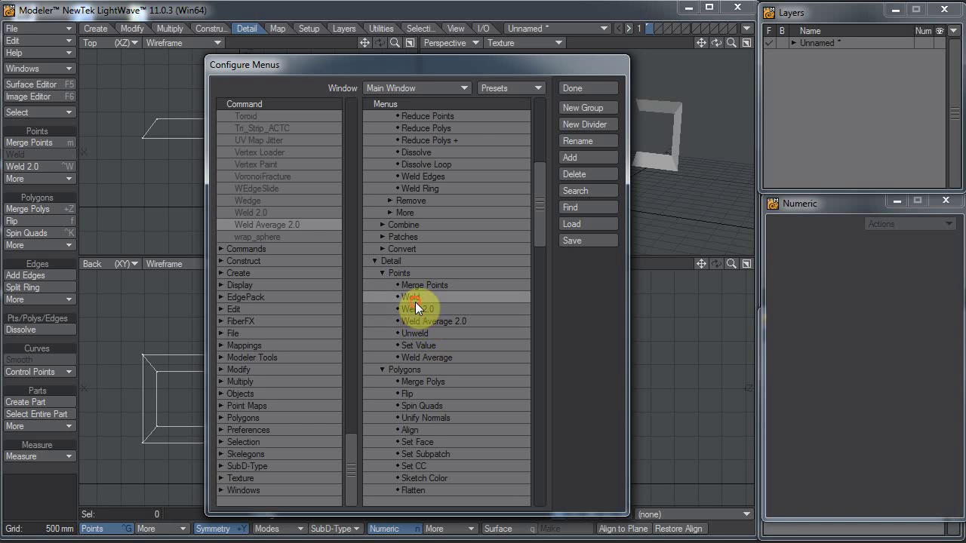
click(596, 175)
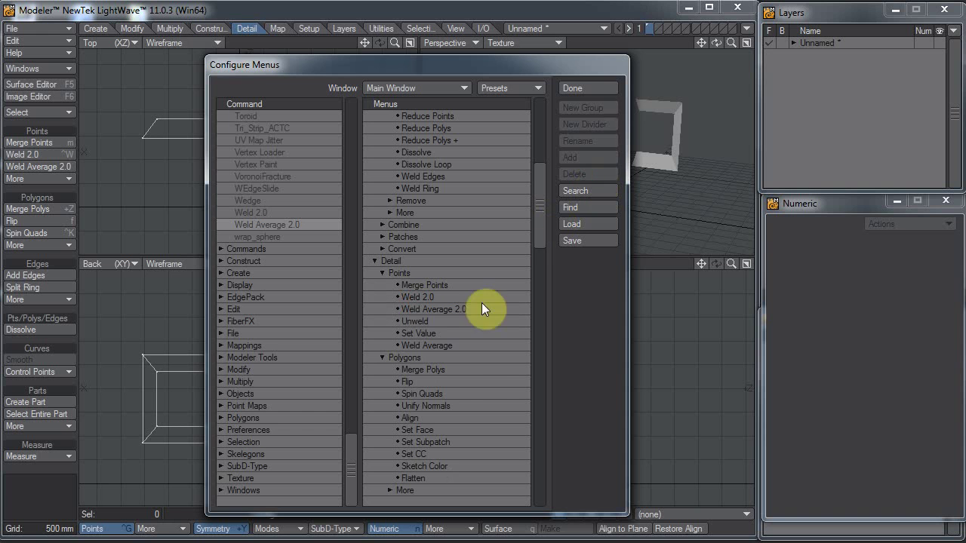
click(422, 345)
click(575, 173)
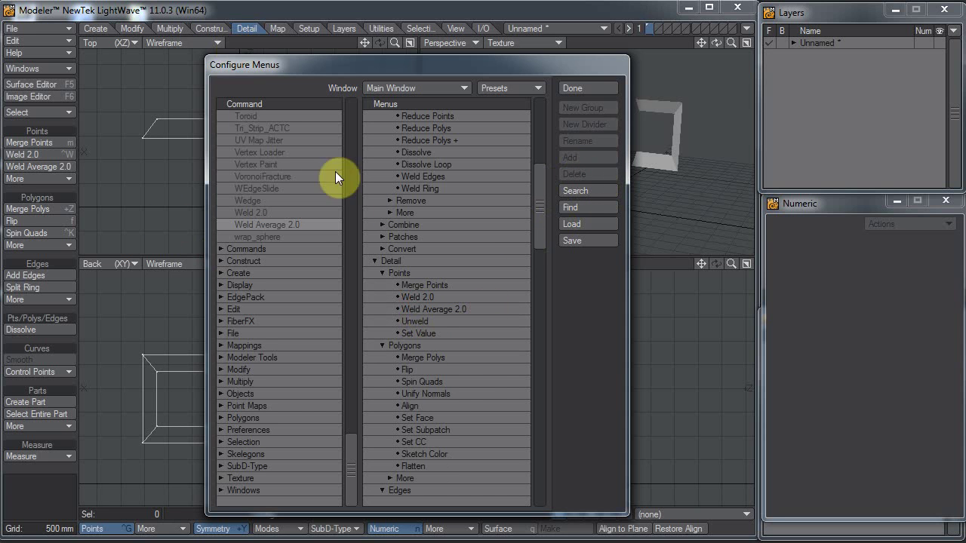
Close Configure Menus, view Edit Keyboard Shortcuts to check the Ctrl-W entry, then close it.
click(573, 85)
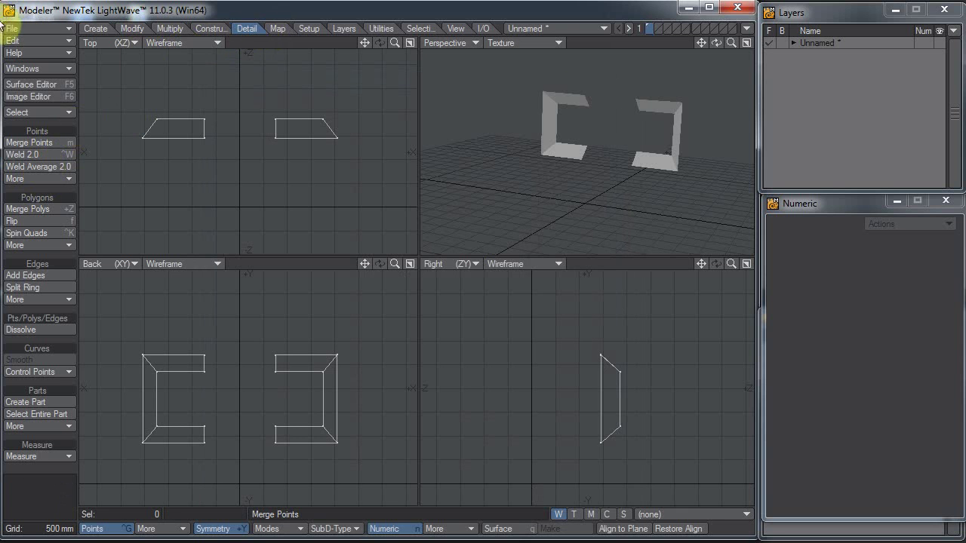
click(53, 40)
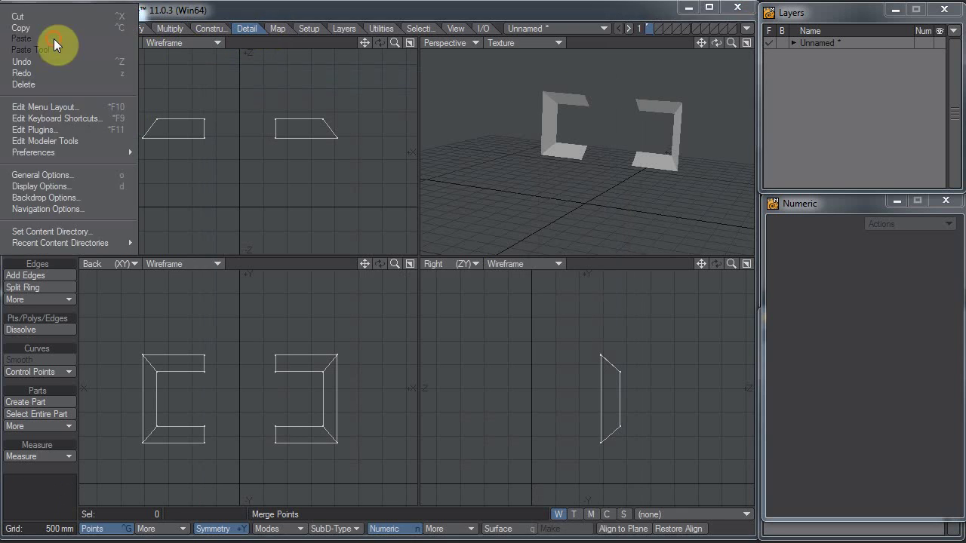
click(77, 119)
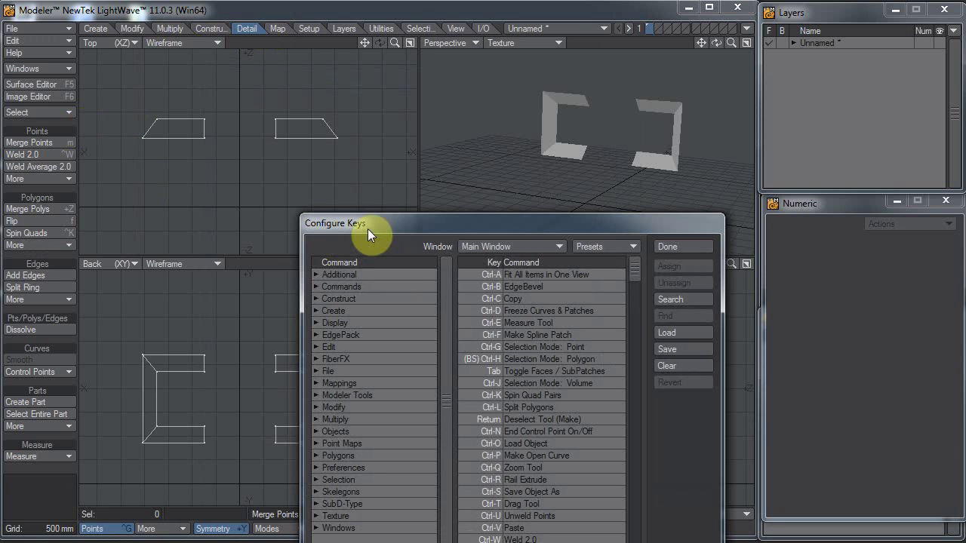
drag(367, 228, 336, 130)
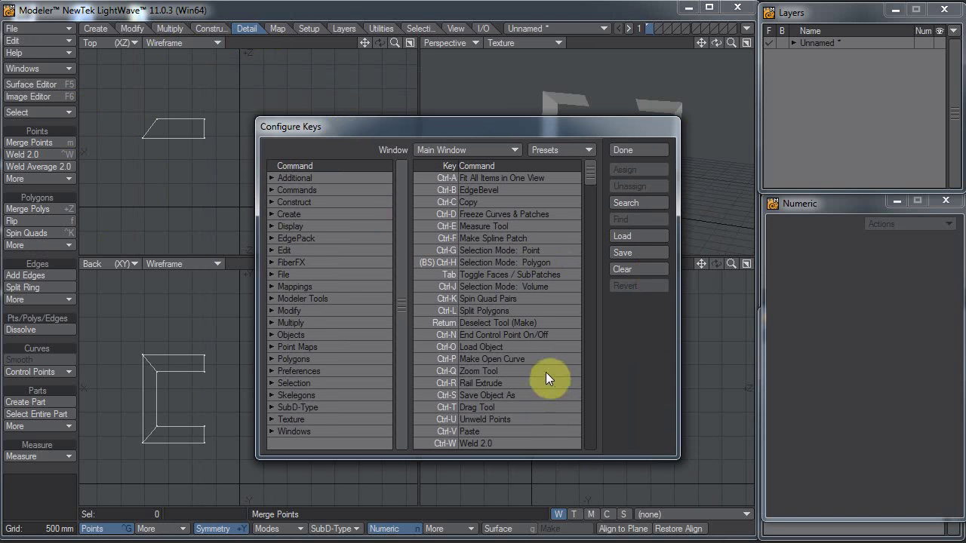
click(642, 148)
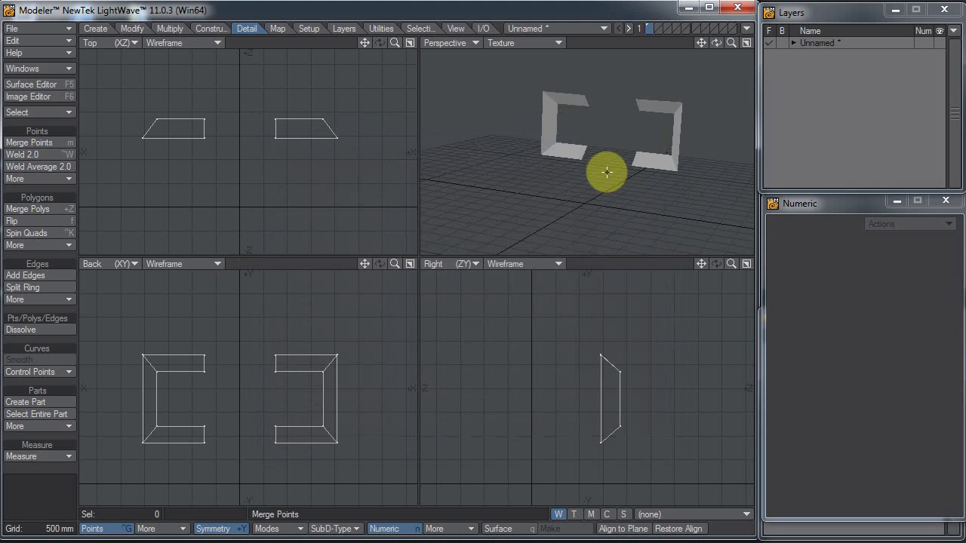
In Configure Keys (Alt-F9), select the Ctrl-W row, search 'weld', and assign it to Weld 2.0.
key(alt+F9)
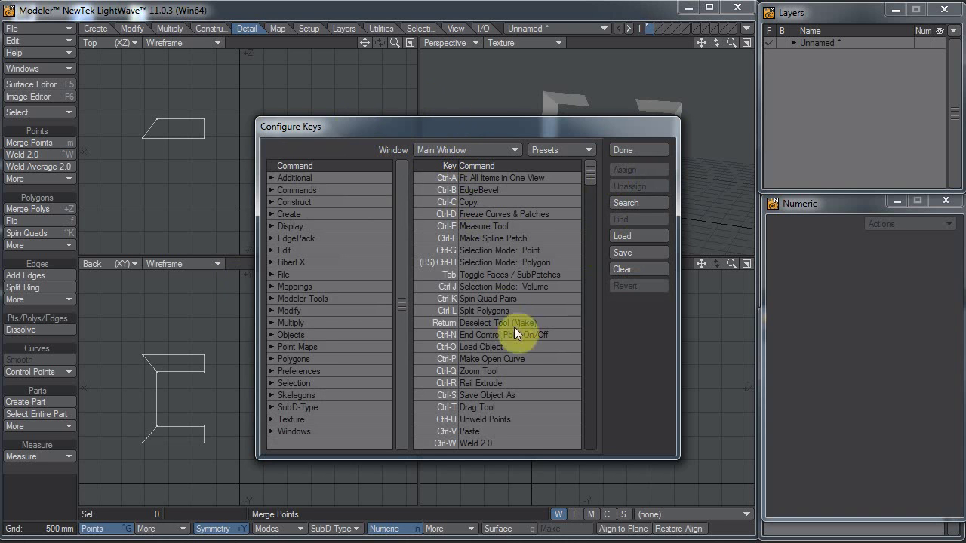
scroll(517, 340, down, 7)
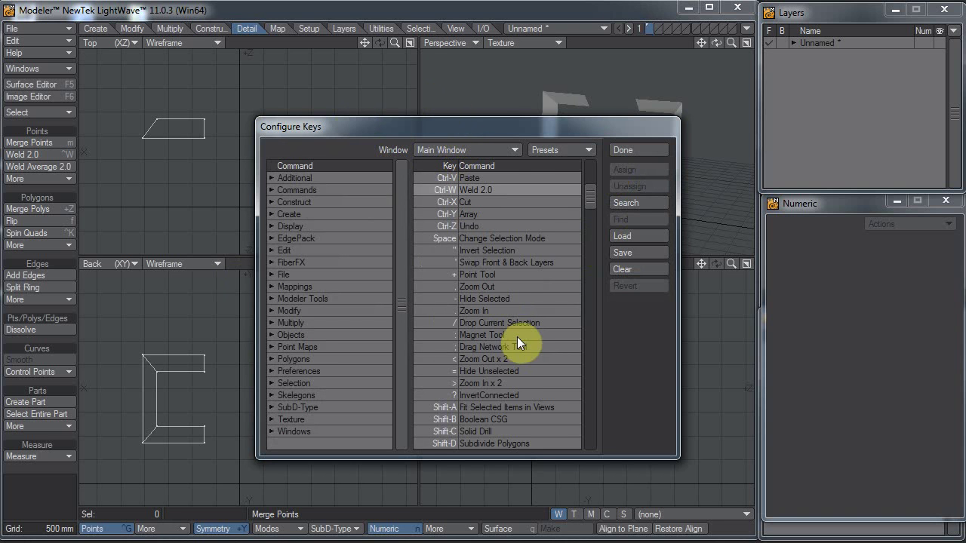
click(491, 189)
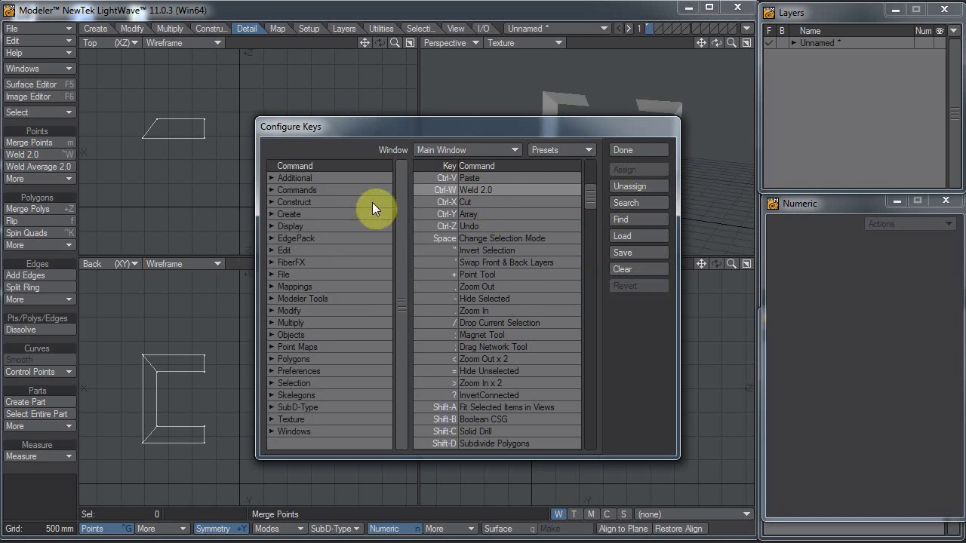
click(637, 203)
key(Return)
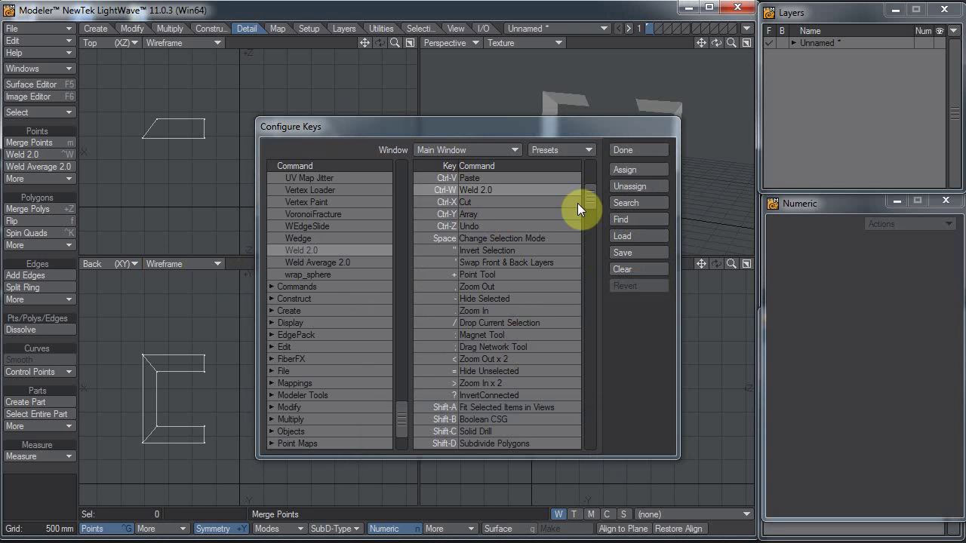
click(654, 171)
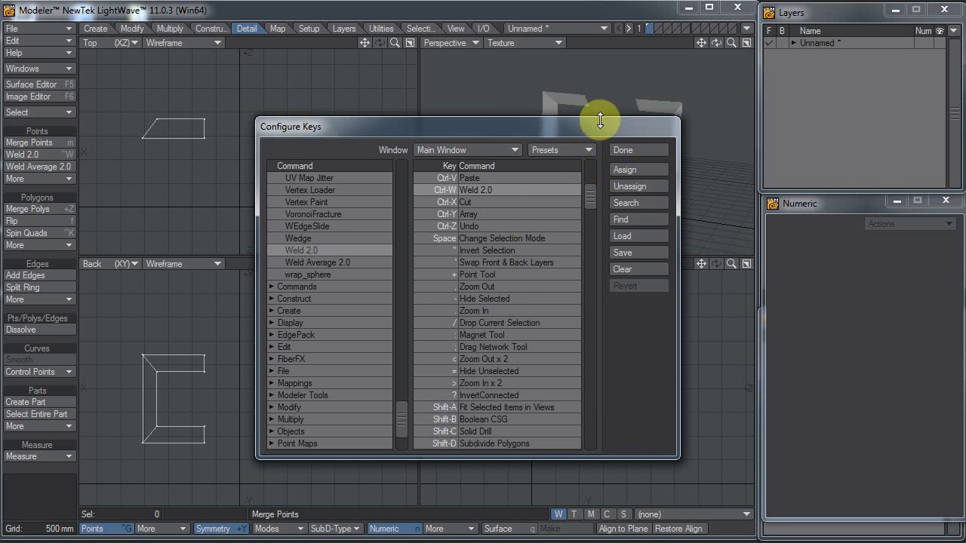
click(635, 150)
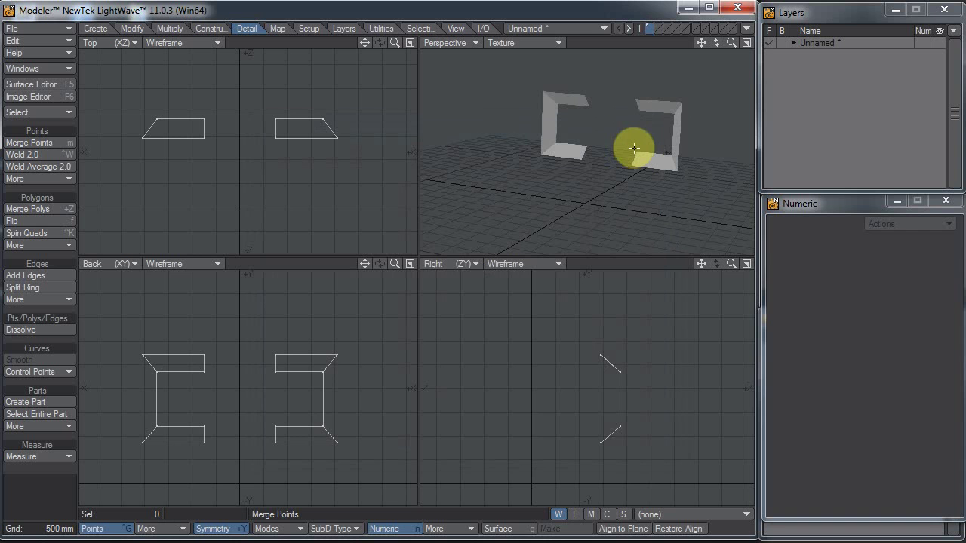